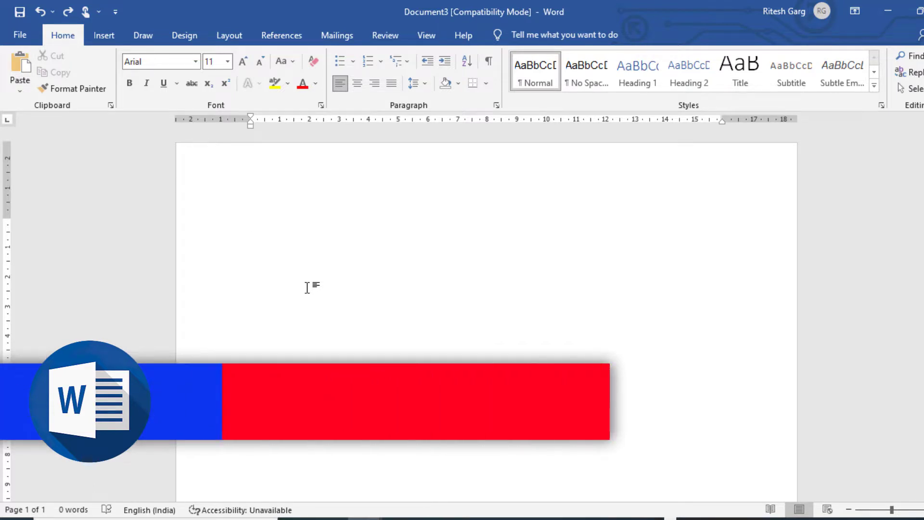
- Expand the =rand() formula into sample paragraphs
text(=)
ctrl+scroll(307, 287, up, 5)
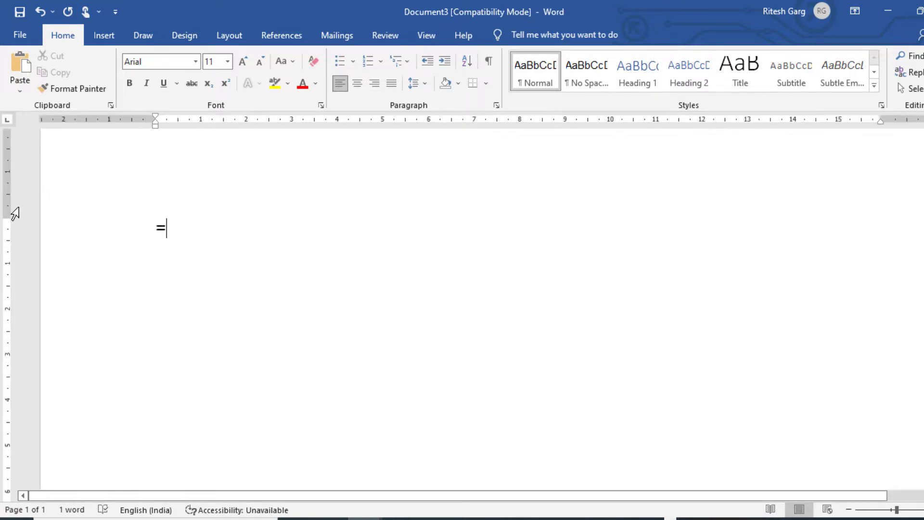
text(rand)
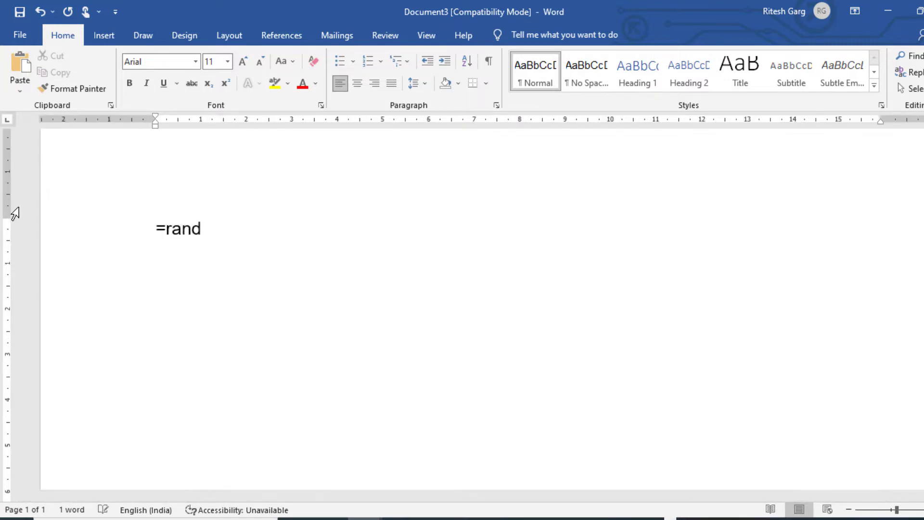
text(())
key(Return)
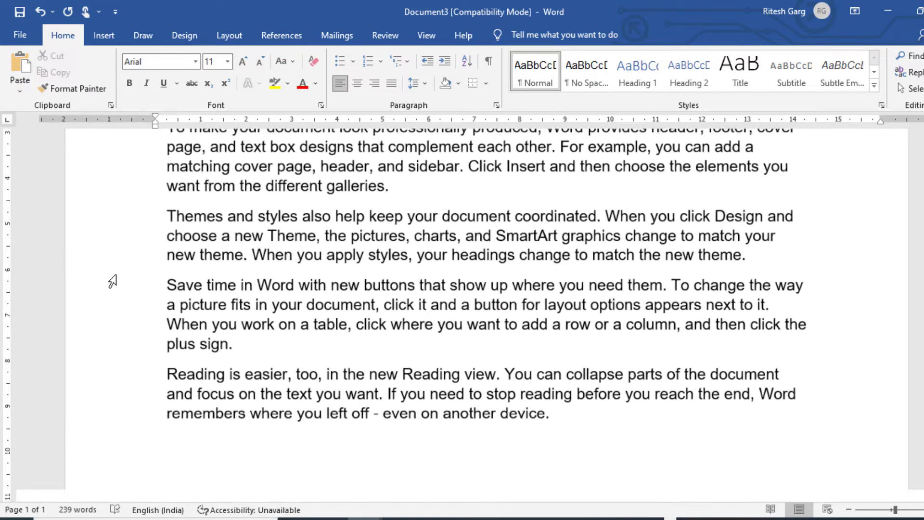
- Select all of the generated sample text and delete it
scroll(112, 280, down, 5)
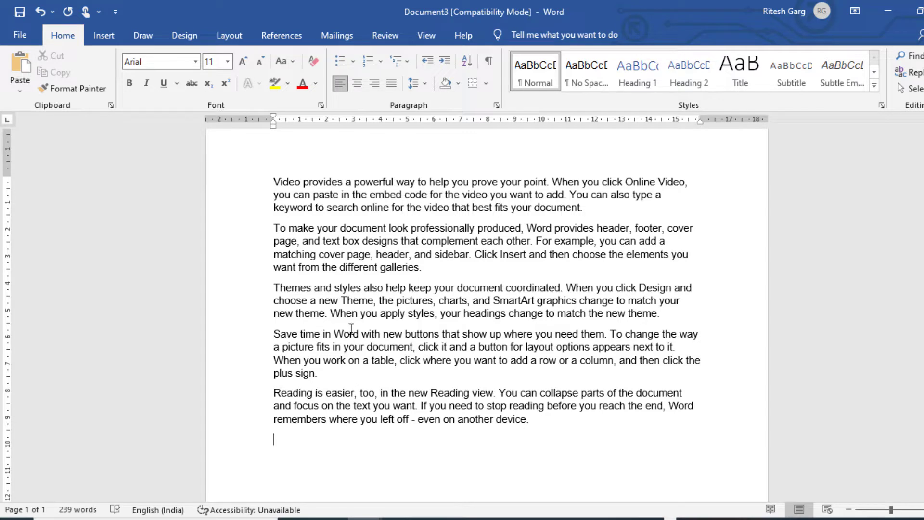
click(274, 188)
shift+click(539, 466)
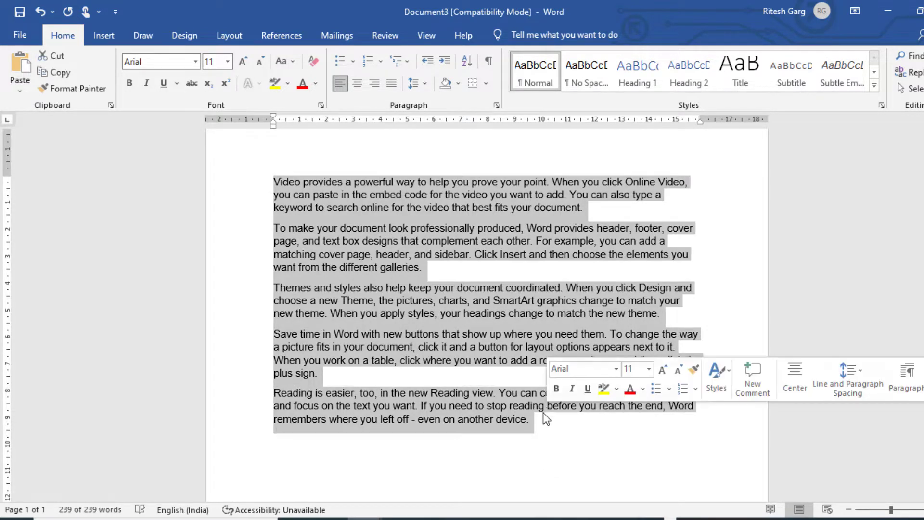
key(Delete)
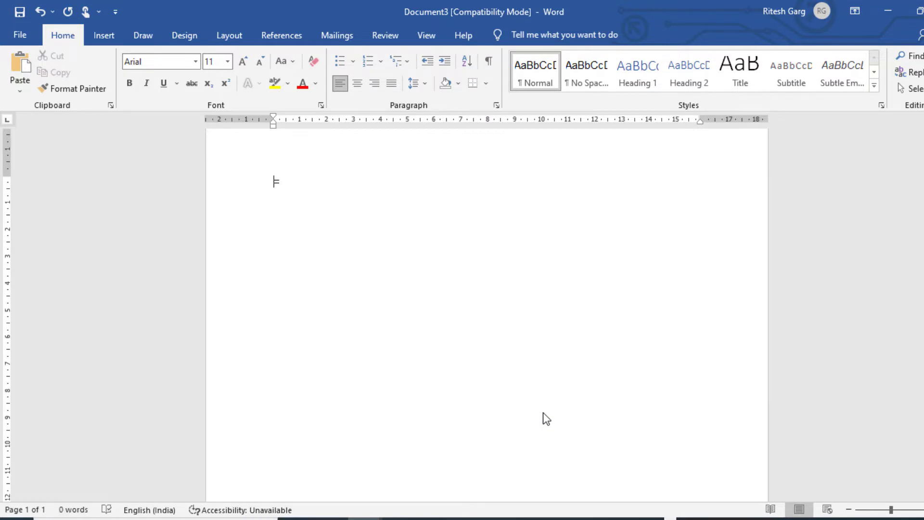
- Generate sample text with =rand(10,5)
text(=rand()
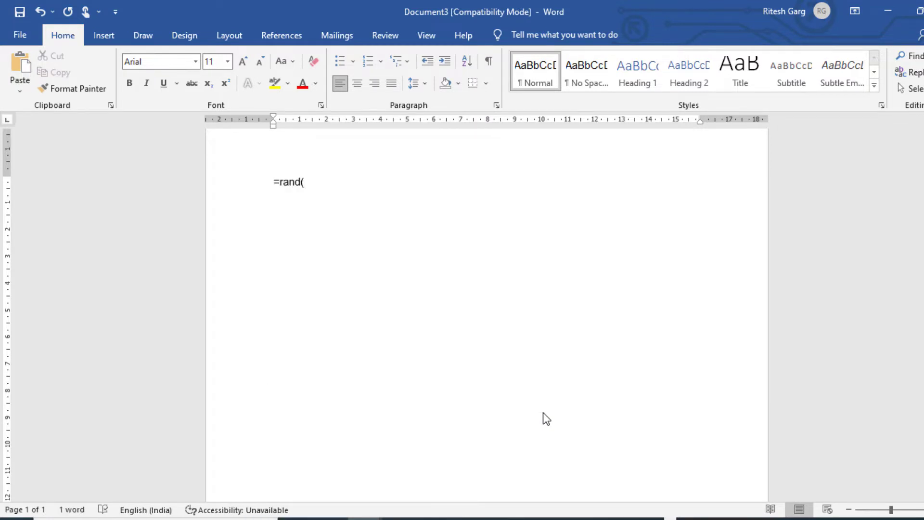
scroll(543, 412, up, 4)
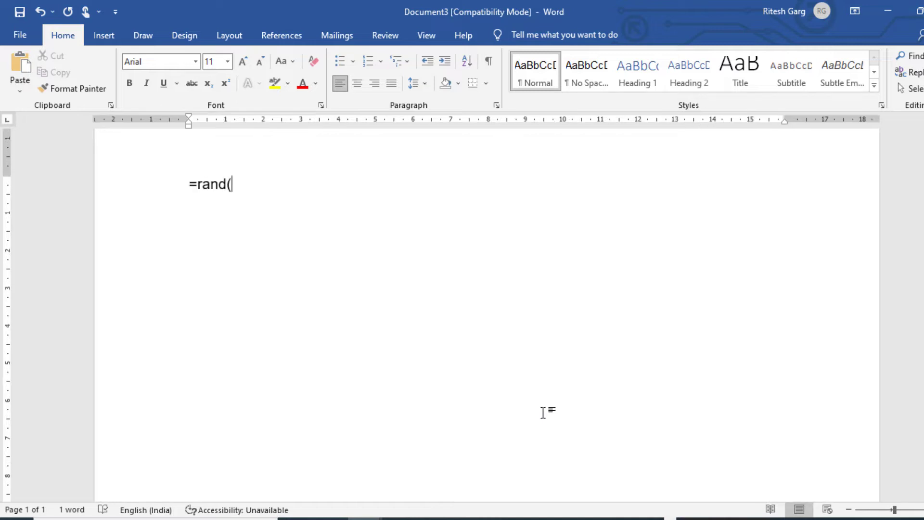
text(10)
text(,5)
key(Return)
- Select all of the document text and delete it
key(ctrl+a)
ctrl+scroll(478, 204, down, 6)
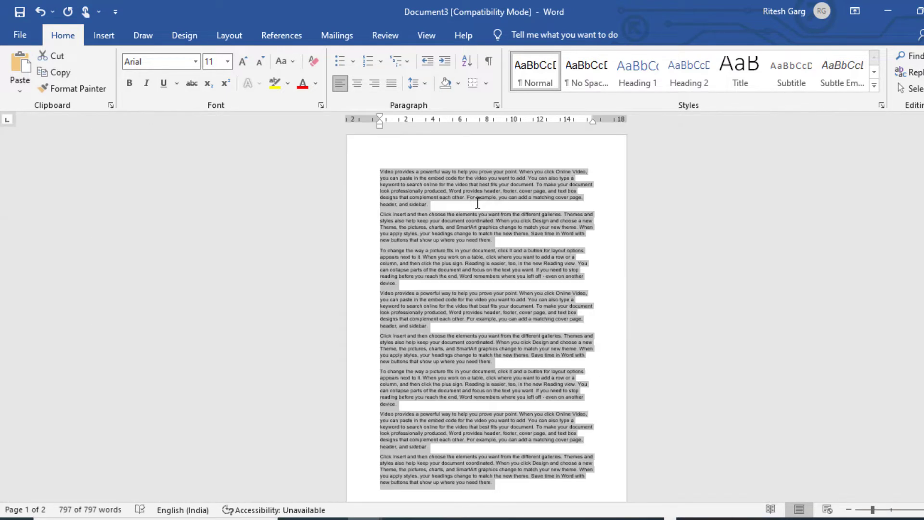
click(478, 203)
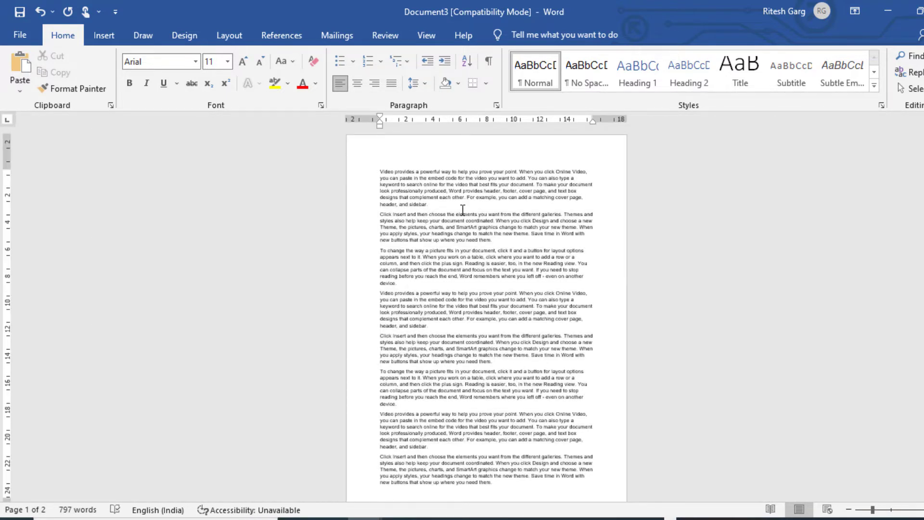
key(ctrl+a)
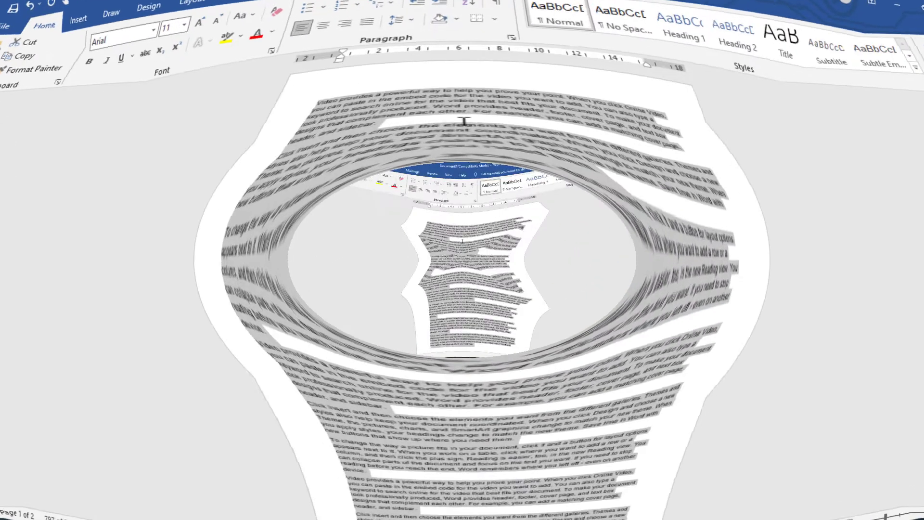
key(Delete)
- Regenerate five =rand() paragraphs, then select them and the word 'Video'
ctrl+scroll(462, 209, up, 6)
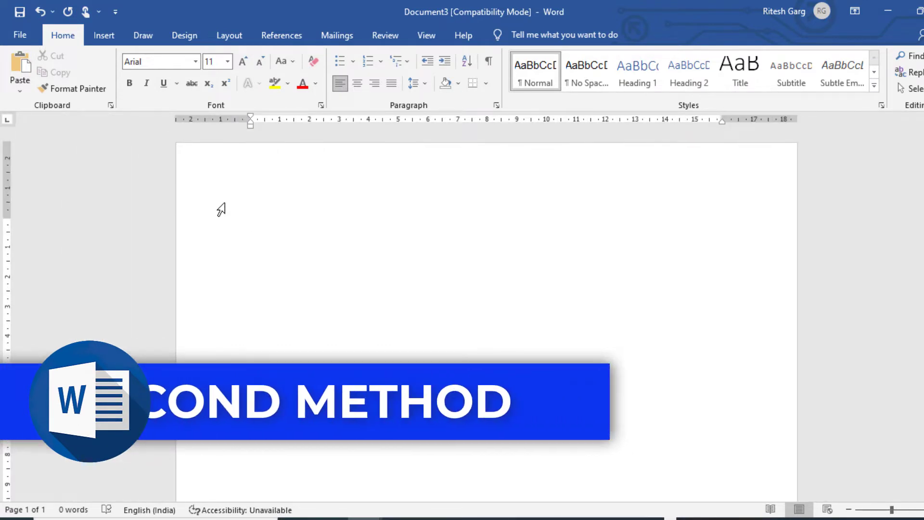
text(=)
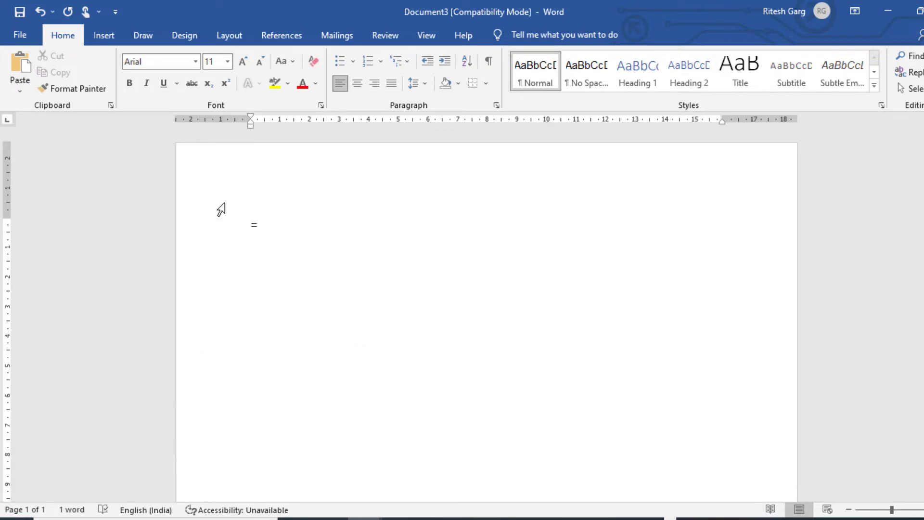
text(rand)
text(())
key(Return)
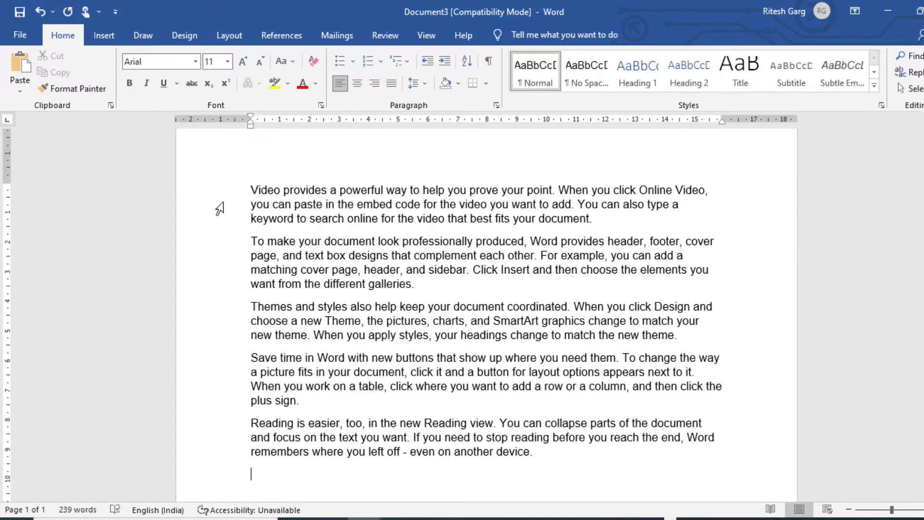
mouse_move(249, 192)
mouse_down()
mouse_move(314, 225)
mouse_move(532, 455)
mouse_up()
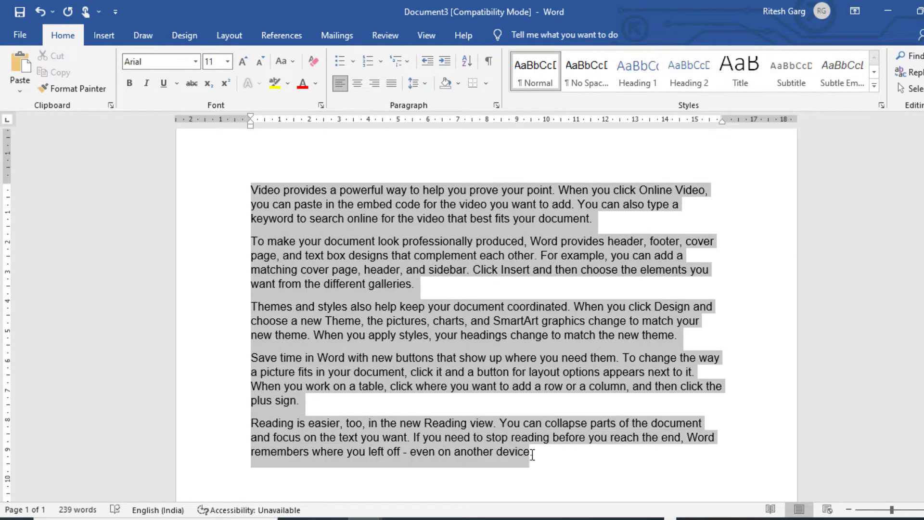
click(265, 193)
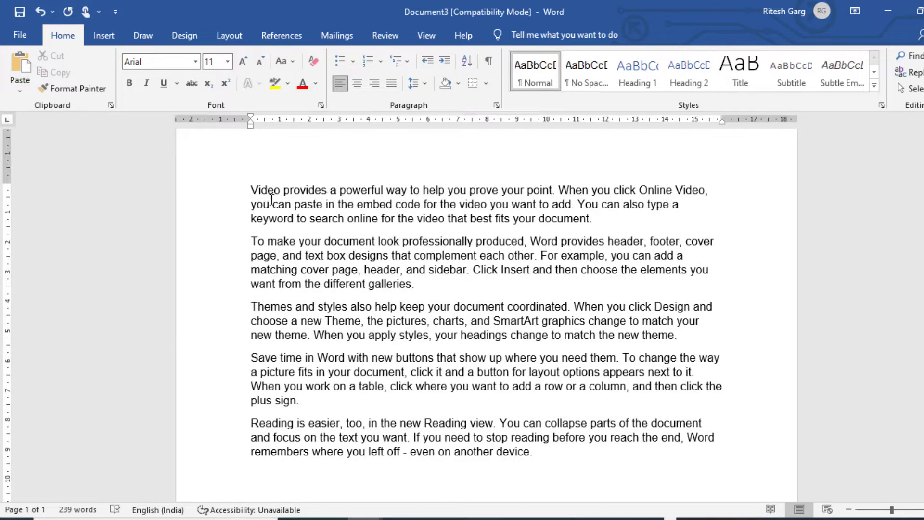
drag(250, 190, 372, 213)
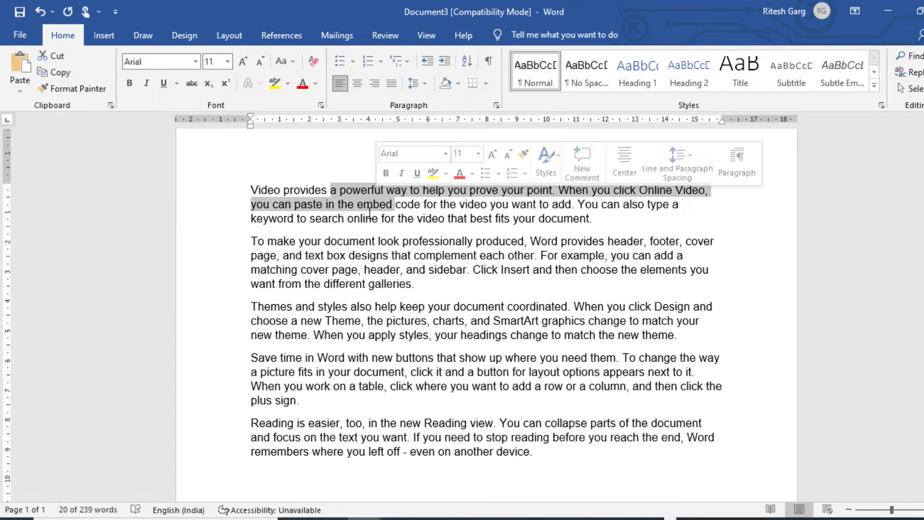
- Add an empty line after the 'Reading is easier, too…' paragraph
scroll(370, 213, down, 2)
scroll(299, 337, down, 4)
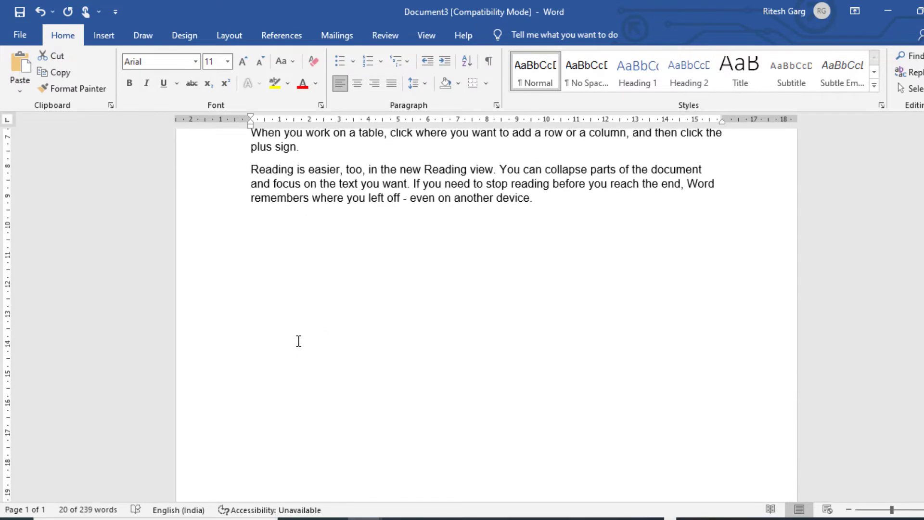
click(293, 318)
key(Return)
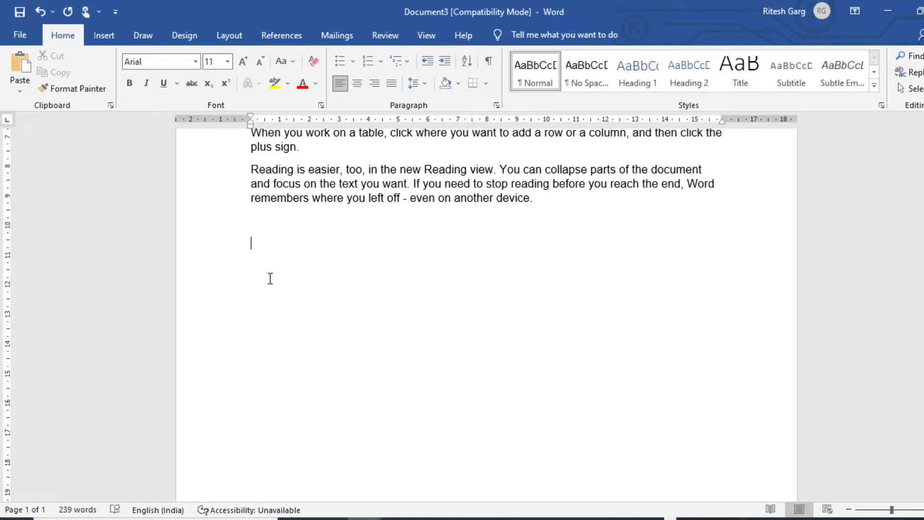
- Insert lorem ipsum placeholder paragraphs with the =lorem() formula
text(=)
text(lora)
text(m()
key(Return)
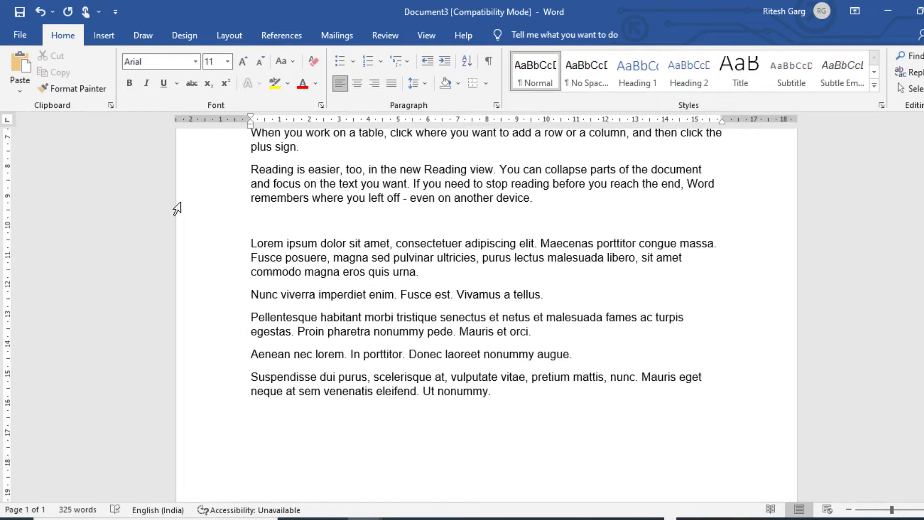
drag(251, 243, 398, 348)
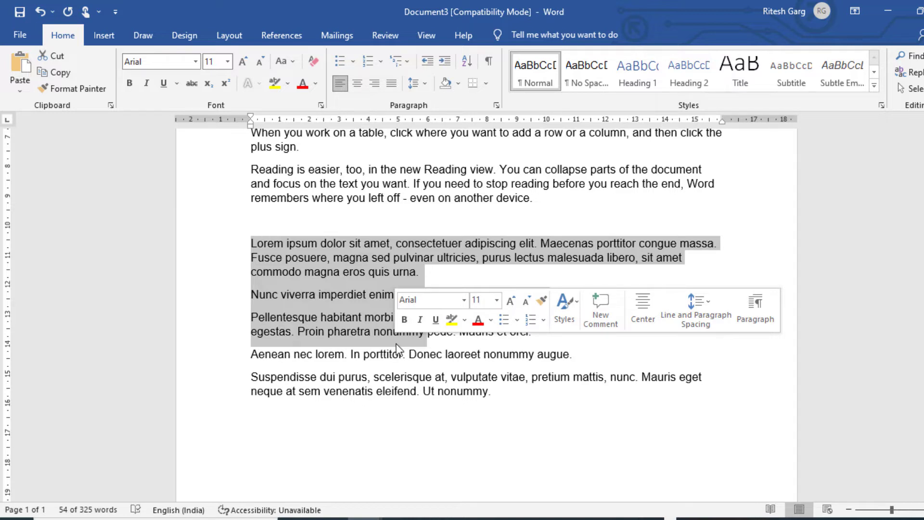
scroll(336, 396, down, 3)
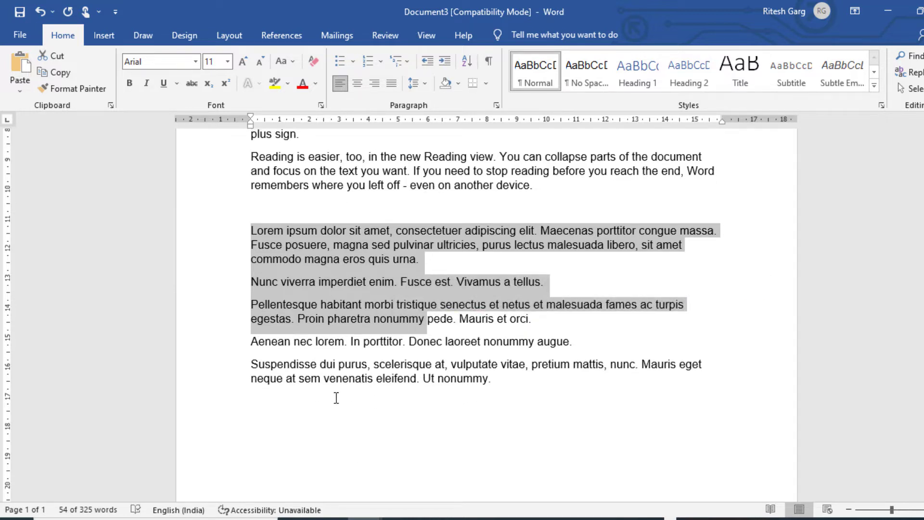
click(550, 275)
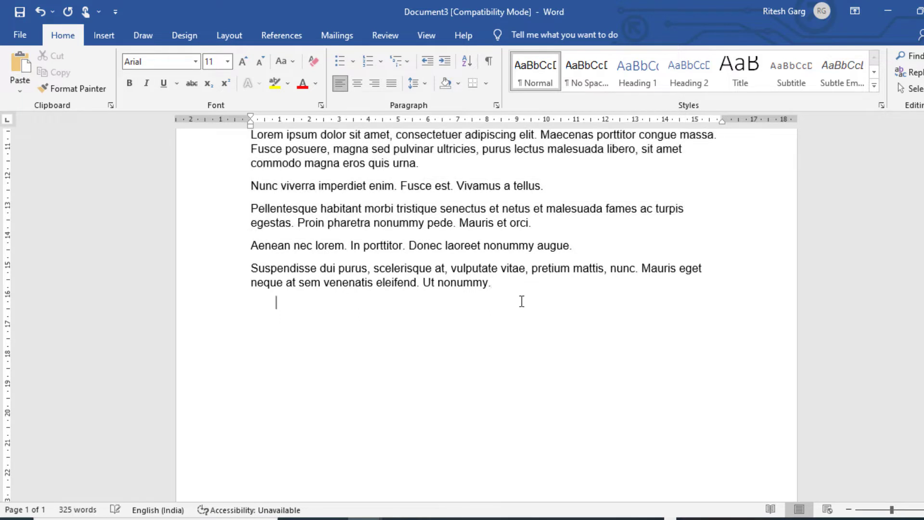
key(BackSpace)
- Add five more lorem paragraphs with =lorem(5,5) and insert a page break
text(lo)
text(rem)
text(5)
key(Return)
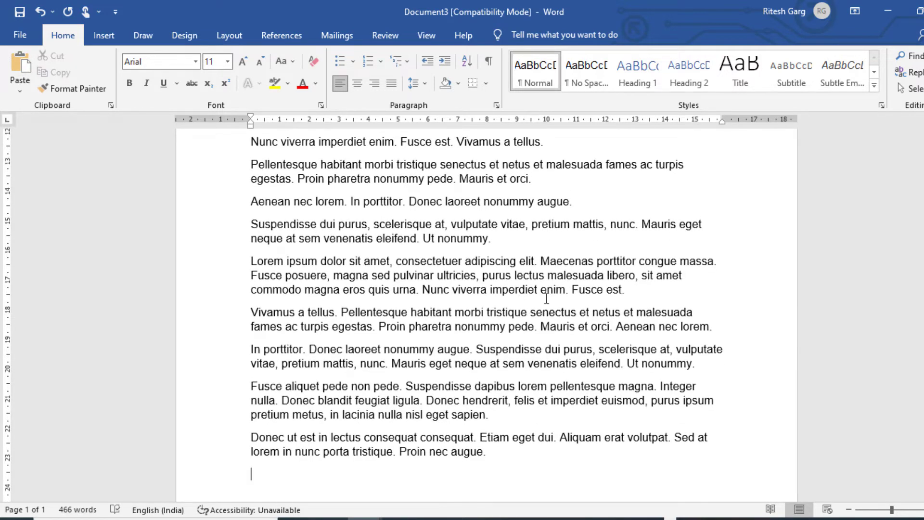
scroll(471, 376, down, 3)
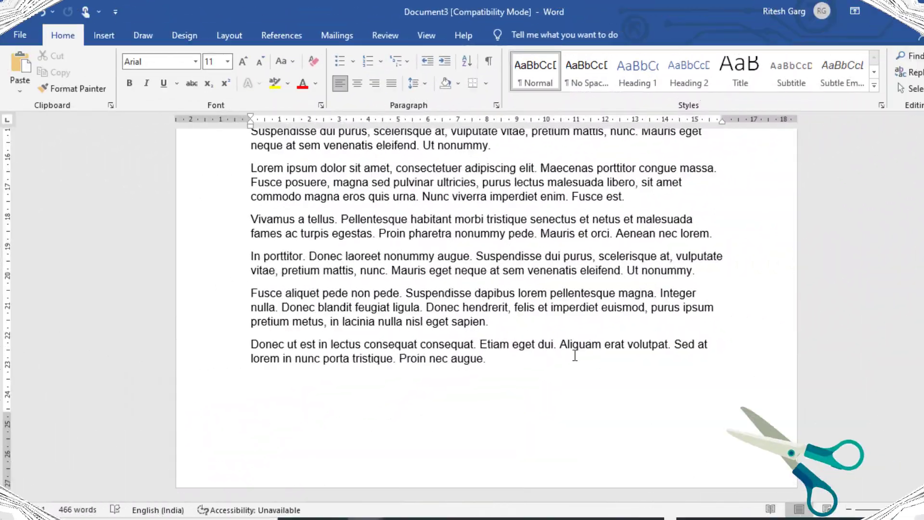
key(ctrl+Return)
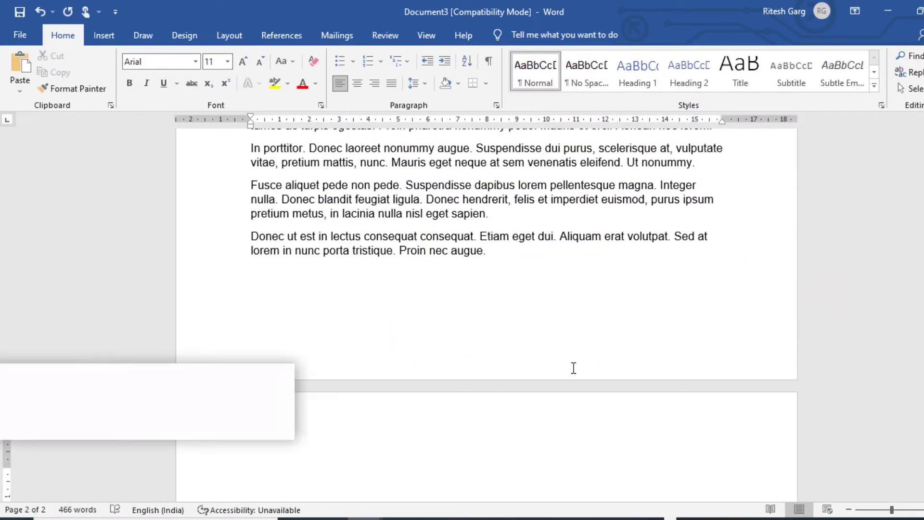
- On page 2, generate three 'quick brown fox' paragraphs with =rand.old() and place the caret after them
scroll(574, 366, down, 5)
text(=r)
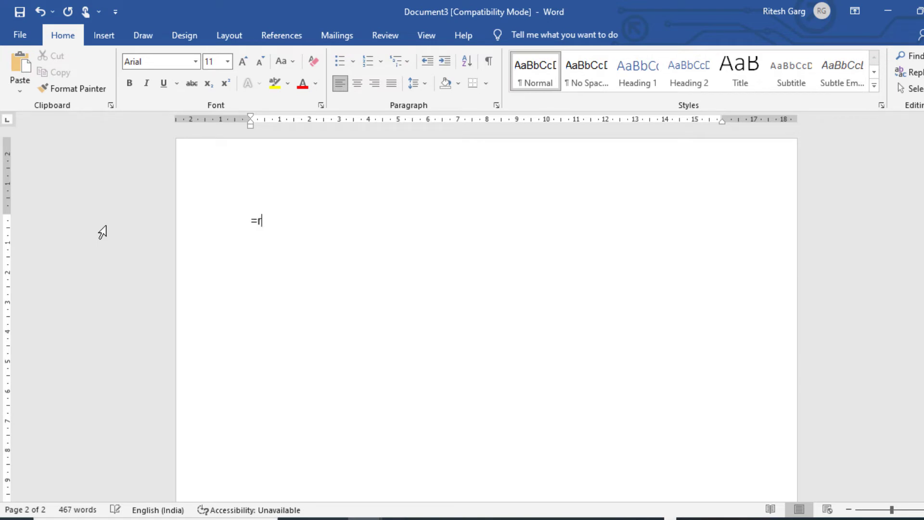
text(a)
text(nd.)
text(ol)
text(d()
key(Return)
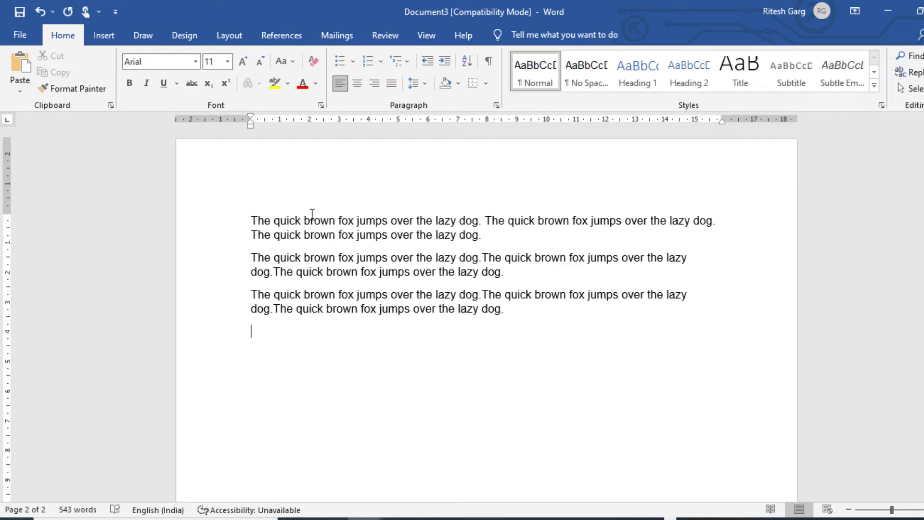
click(524, 310)
- On a new line, insert ten more 'quick brown fox' paragraphs with =rand.old(10)
key(Return)
key(Return)
text(=r)
text(and.old)
text(()
text(10)
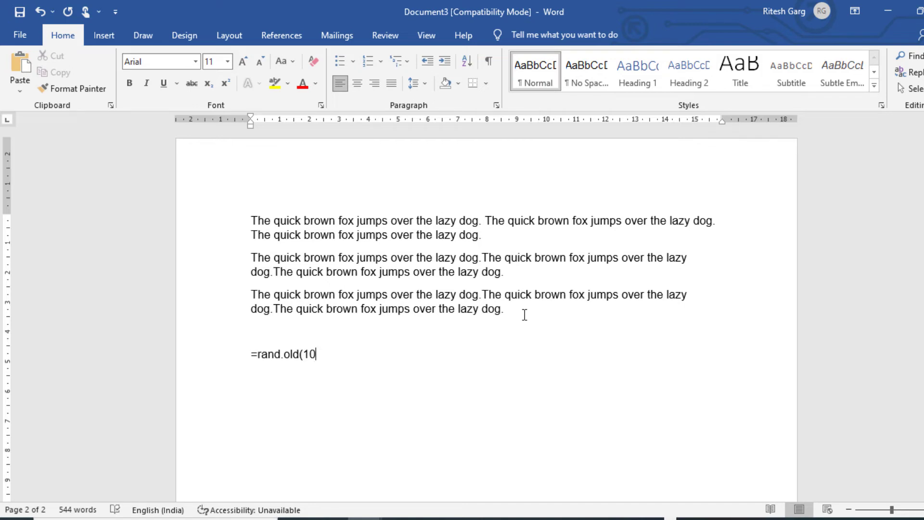
key(ctrl+v)
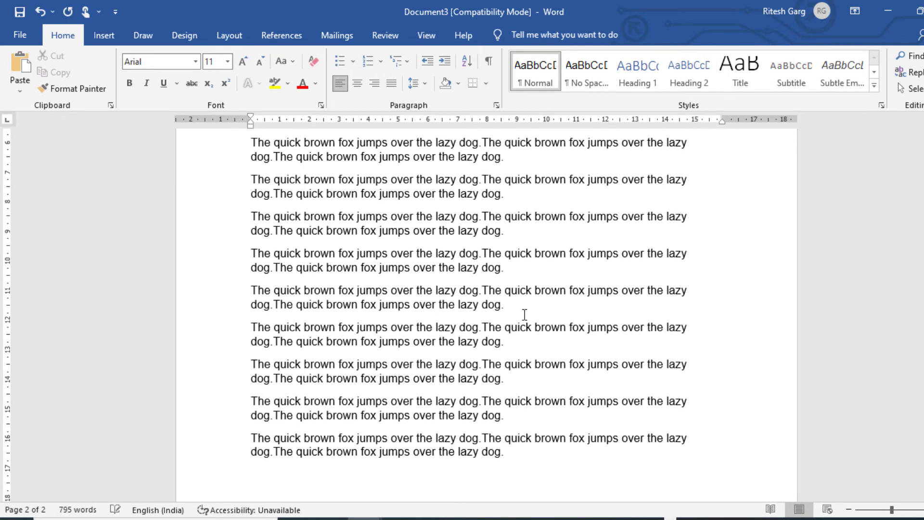
scroll(377, 359, down, 3)
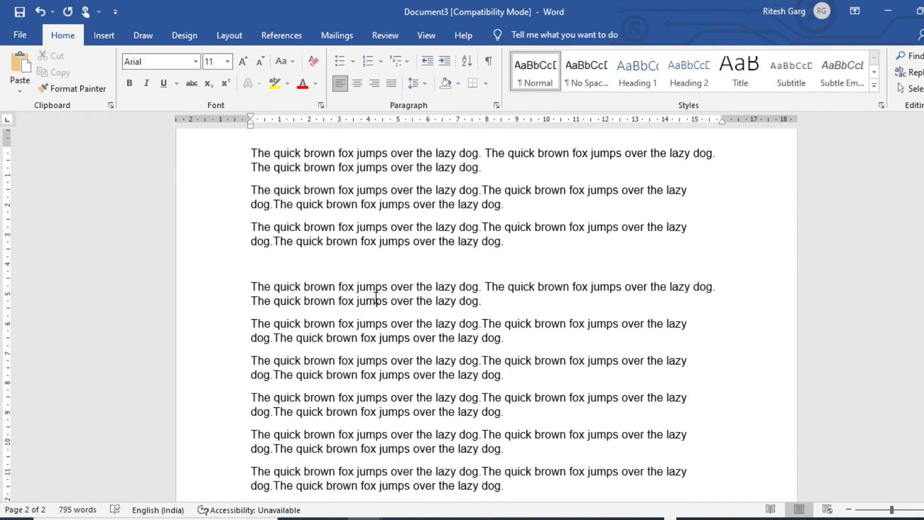
scroll(377, 379, down, 3)
scroll(377, 380, down, 2)
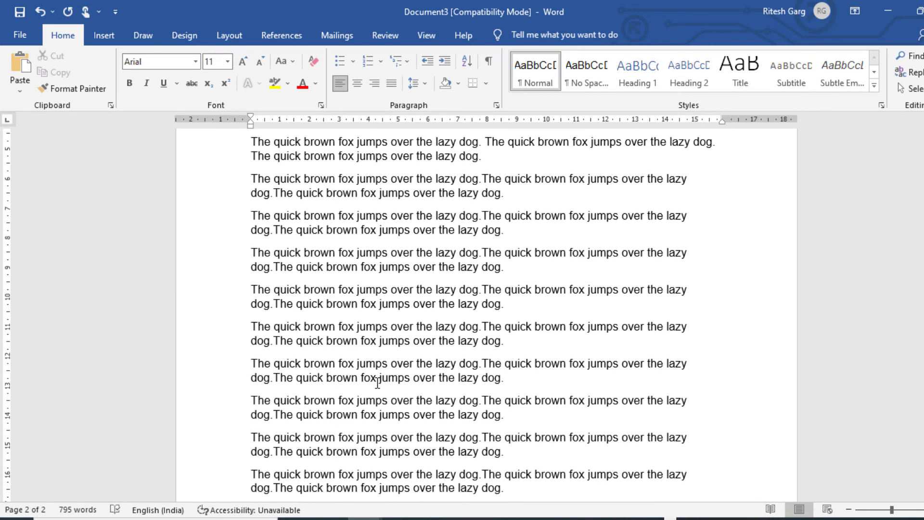
scroll(378, 381, down, 1)
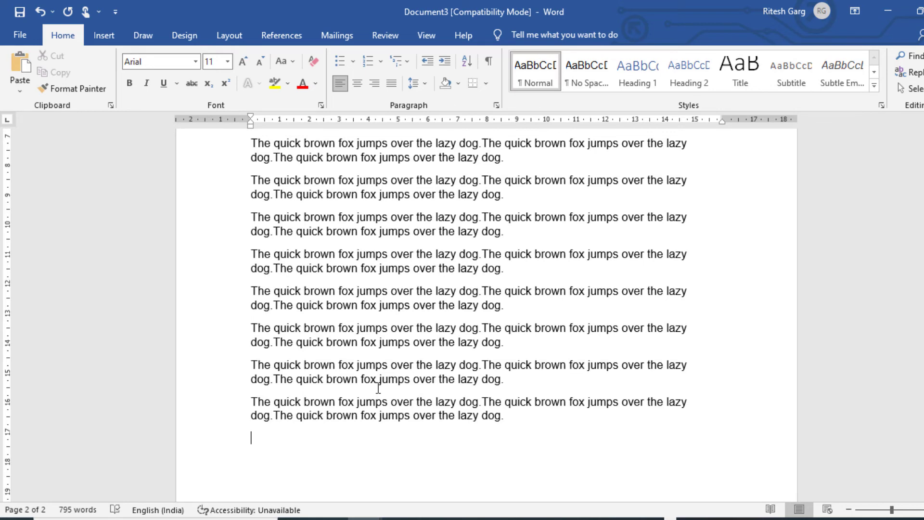
scroll(378, 388, up, 6)
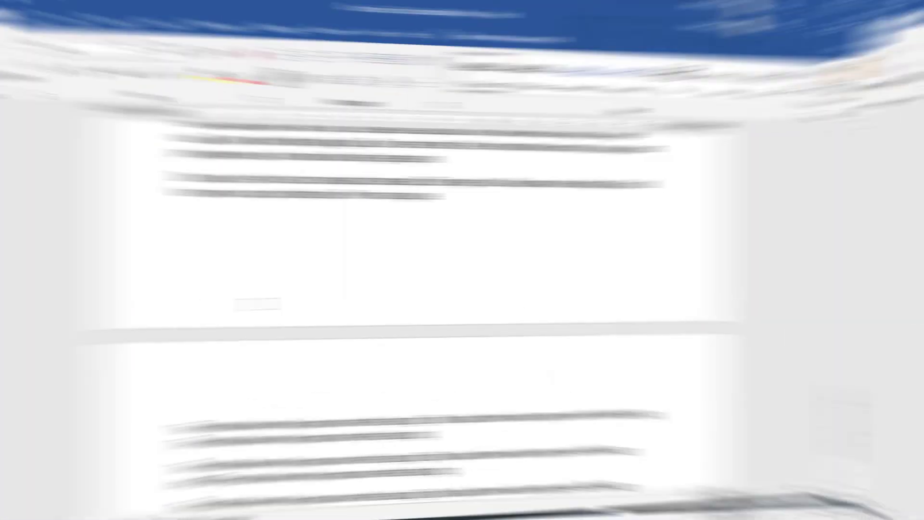
scroll(318, 301, up, 5)
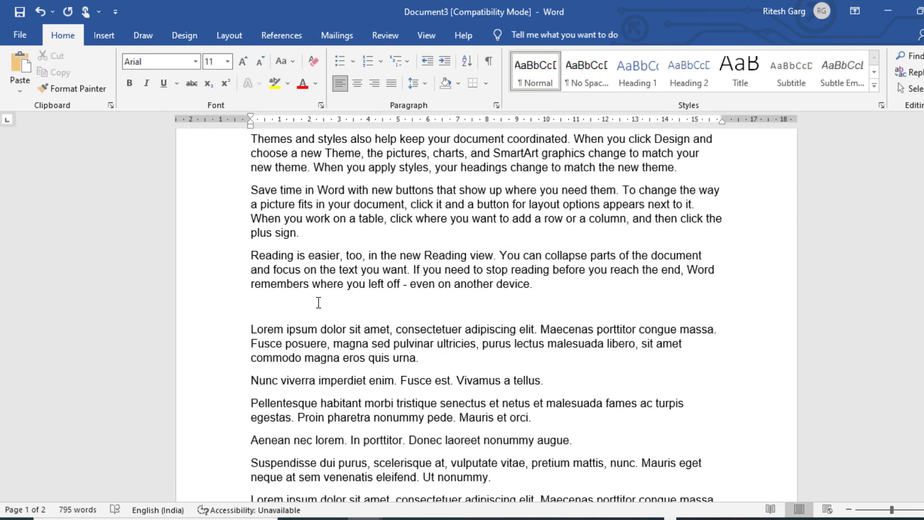
scroll(318, 302, up, 4)
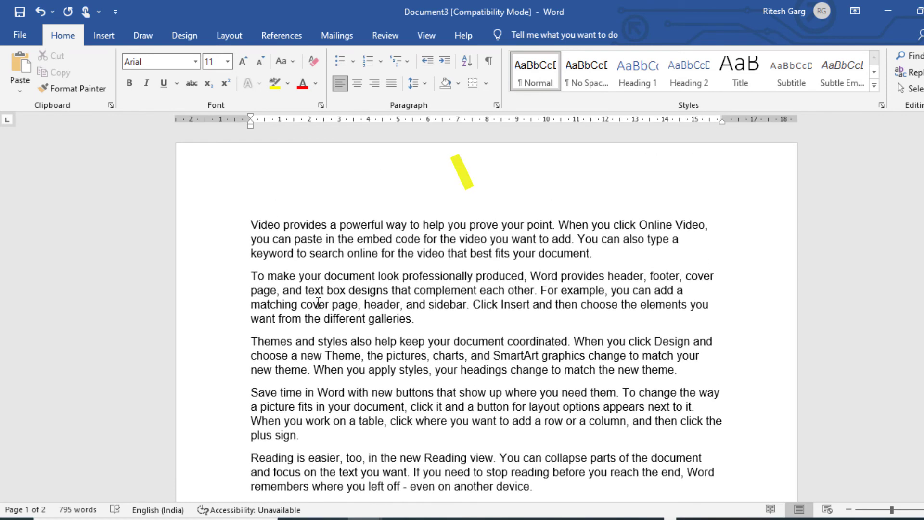